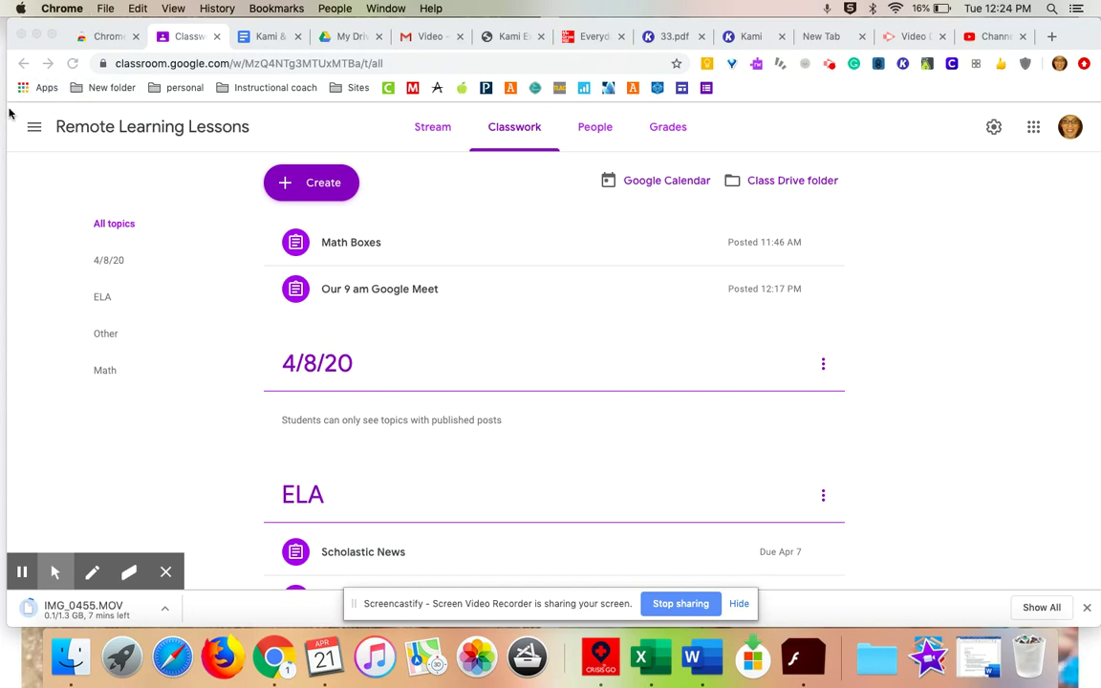
# Step: Search the Chrome Web Store for 'Kami' from the Chrome apps page
pyautogui.click(80, 38)
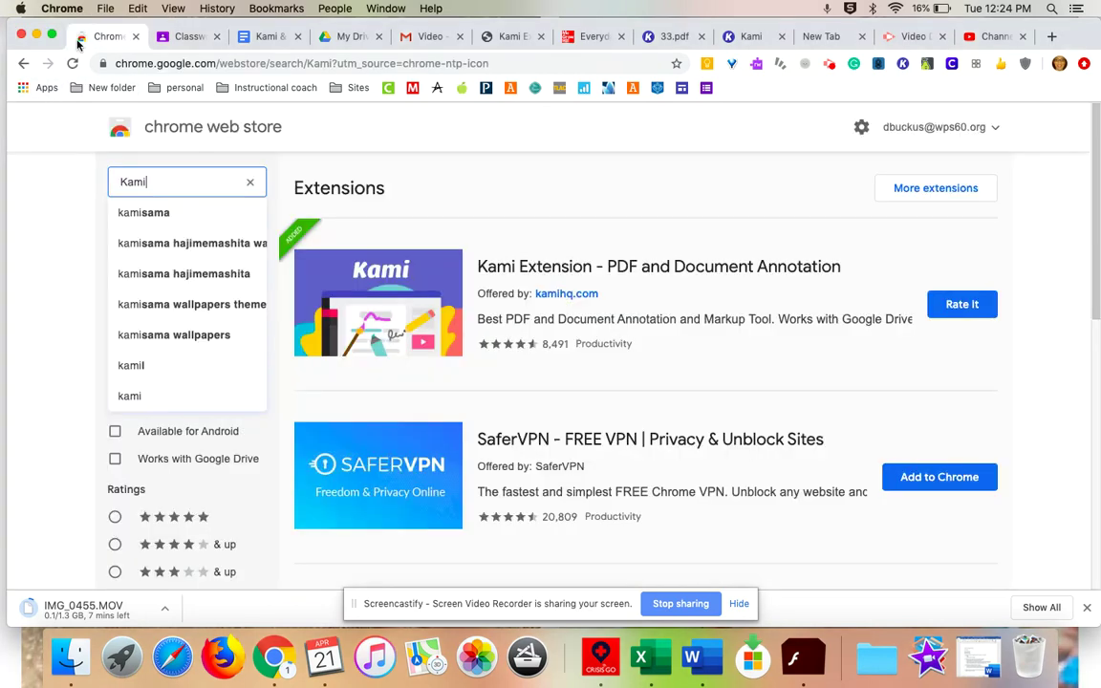
pyautogui.click(21, 88)
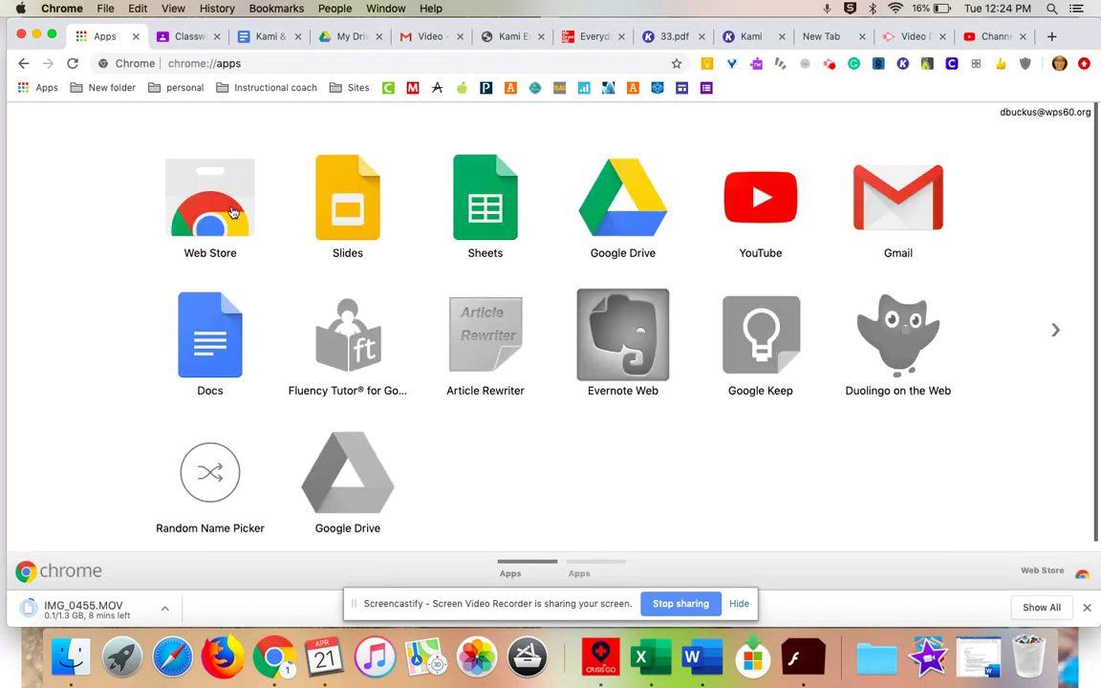
pyautogui.click(219, 202)
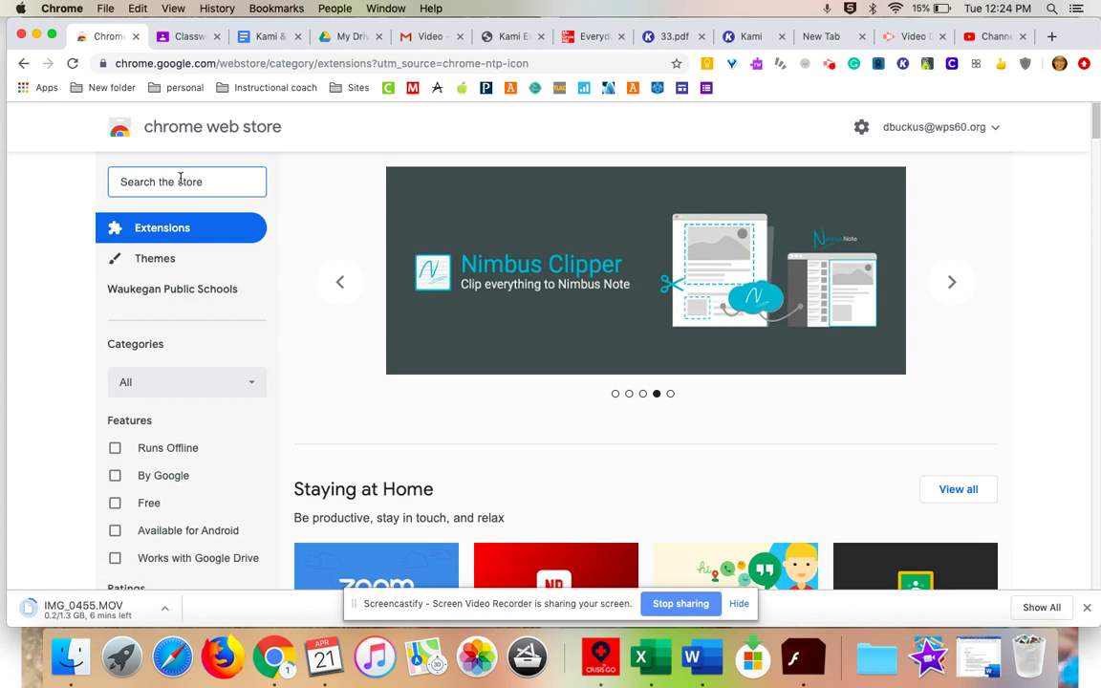
pyautogui.write('Kami')
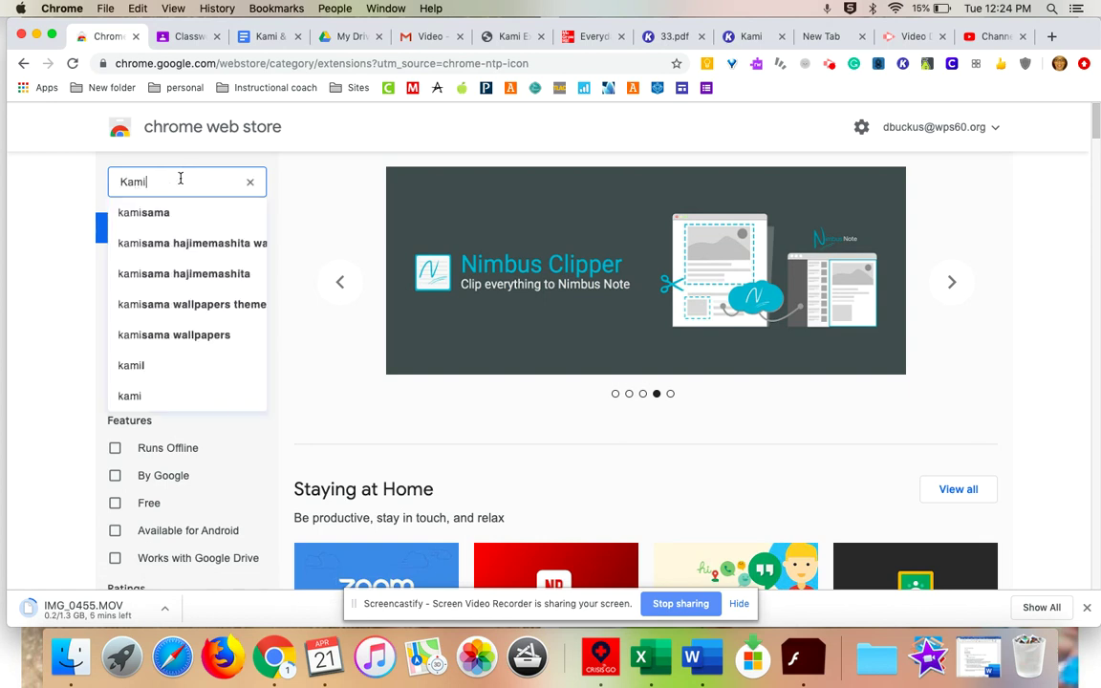
pyautogui.press('Return')
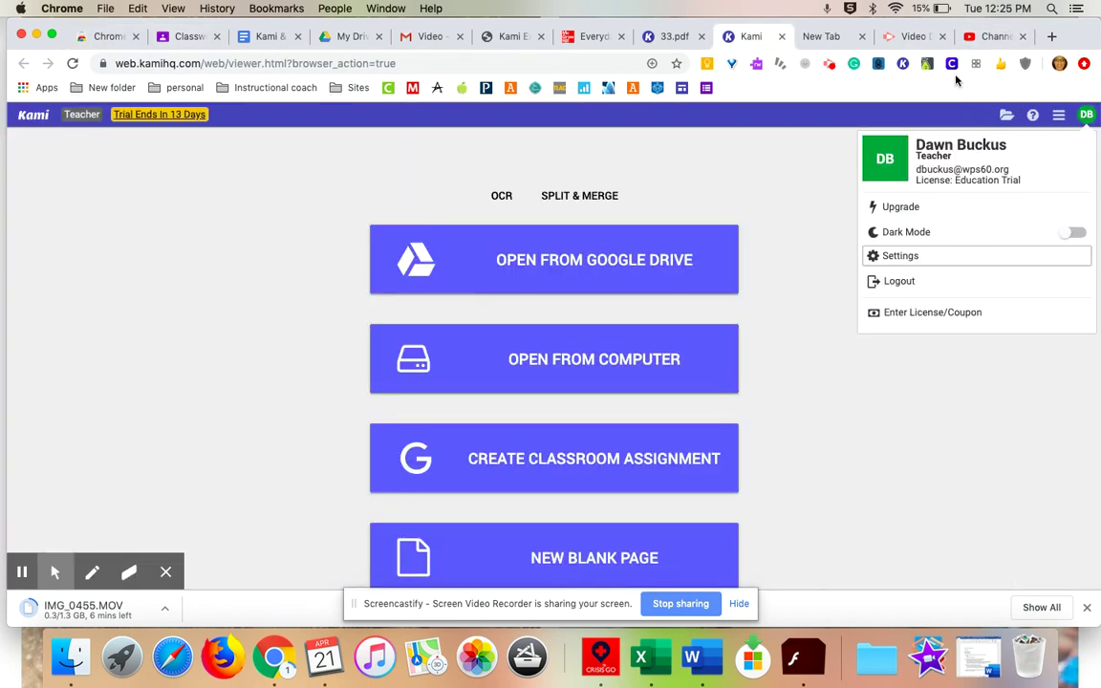
# Step: Launch the Kami viewer from its toolbar icon and close the empty New Tab
pyautogui.click(903, 63)
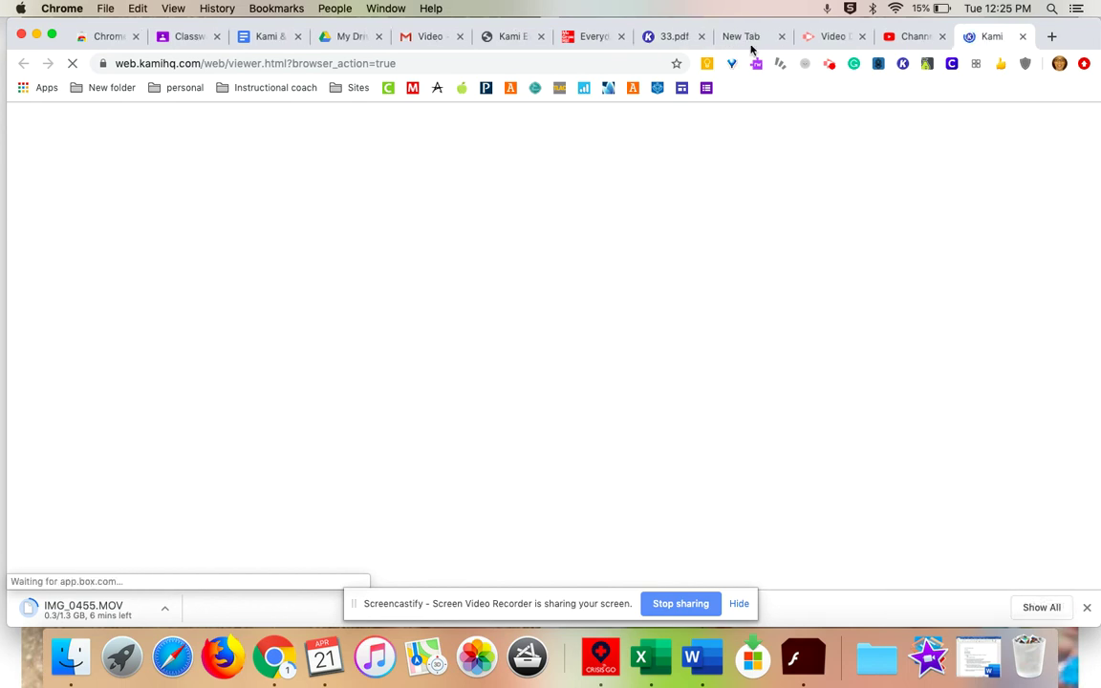
pyautogui.click(783, 38)
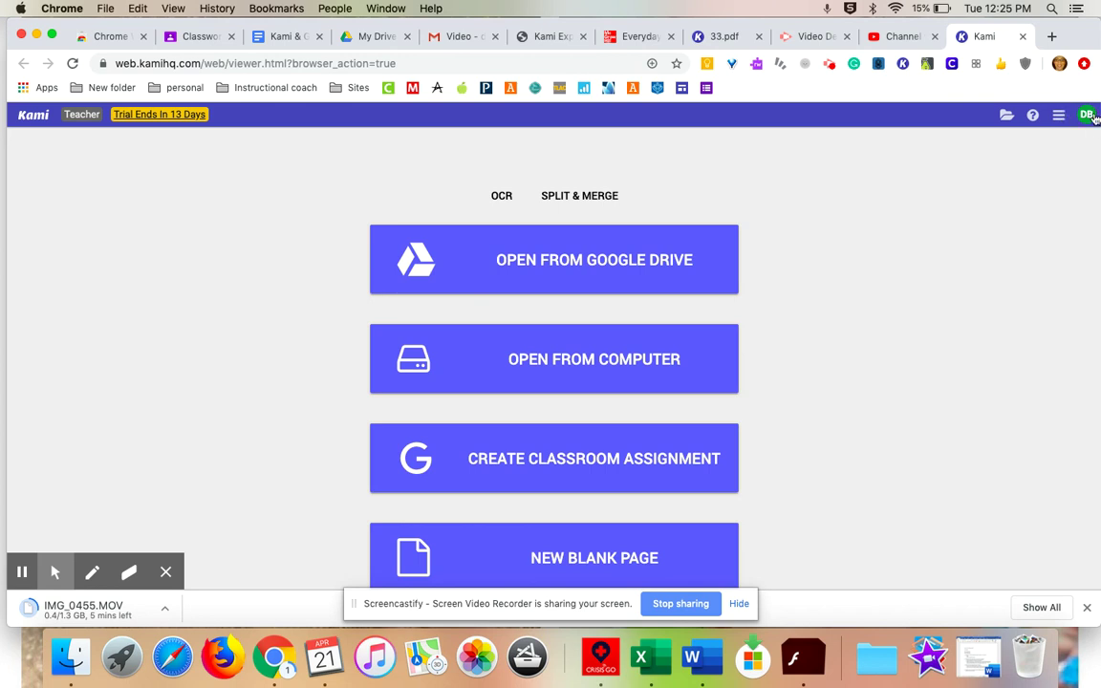
# Step: Enable 'Automatically Load Files in Kami' in the Kami account settings
pyautogui.click(1087, 116)
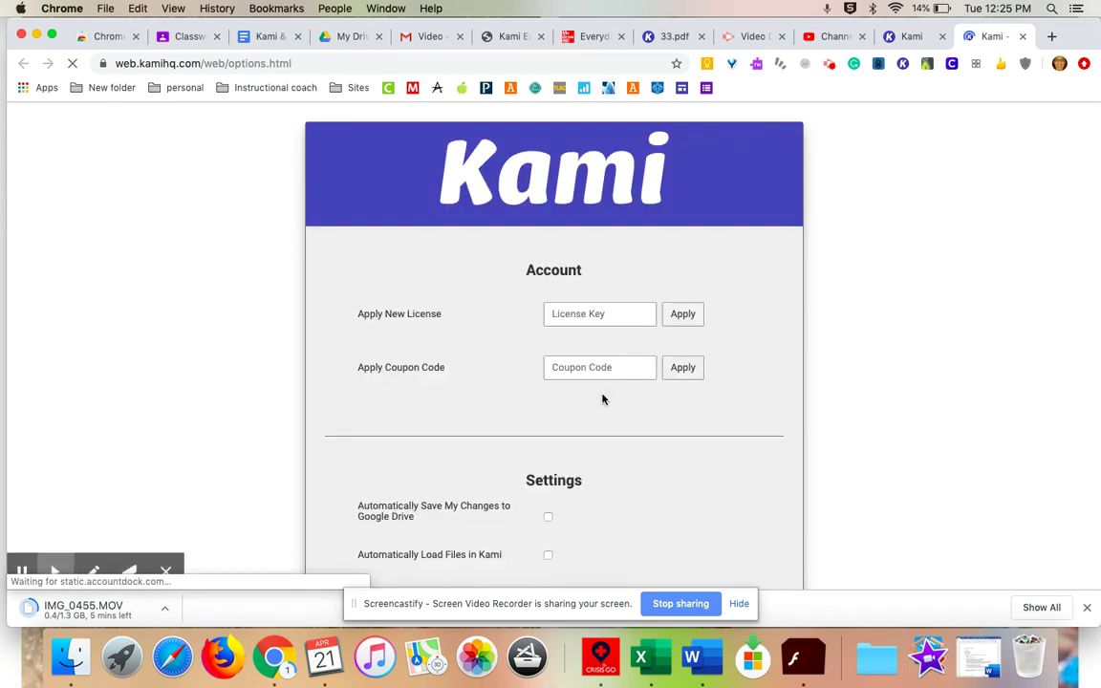
pyautogui.scroll(-3, 610, 359)
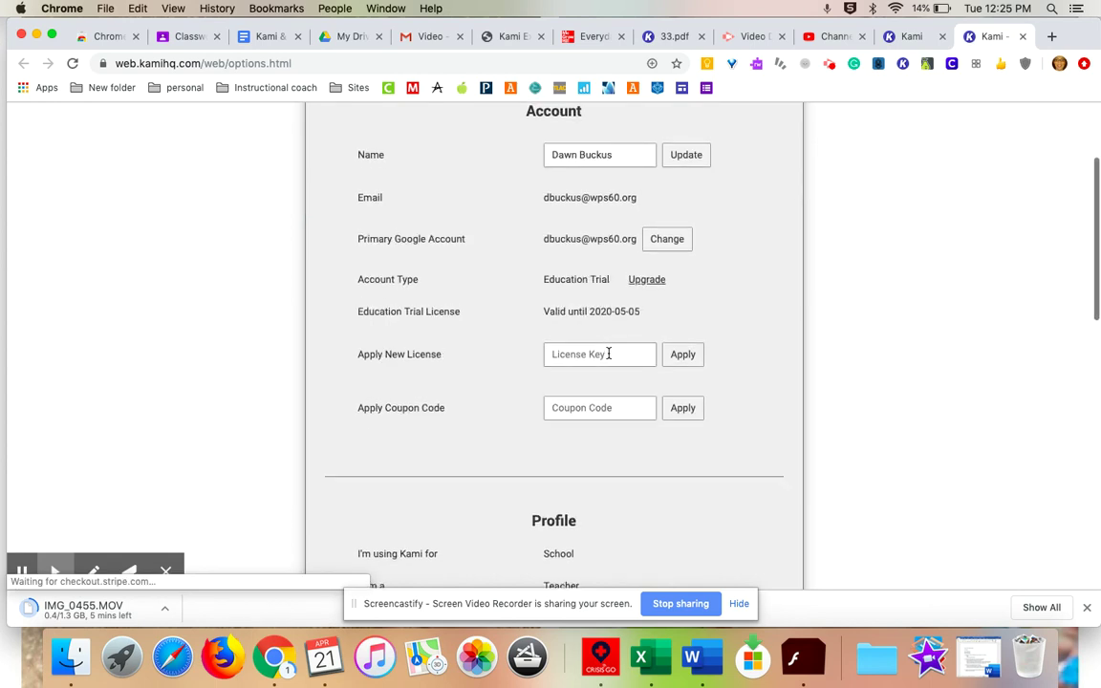
pyautogui.scroll(3, 609, 353)
pyautogui.scroll(-3, 608, 354)
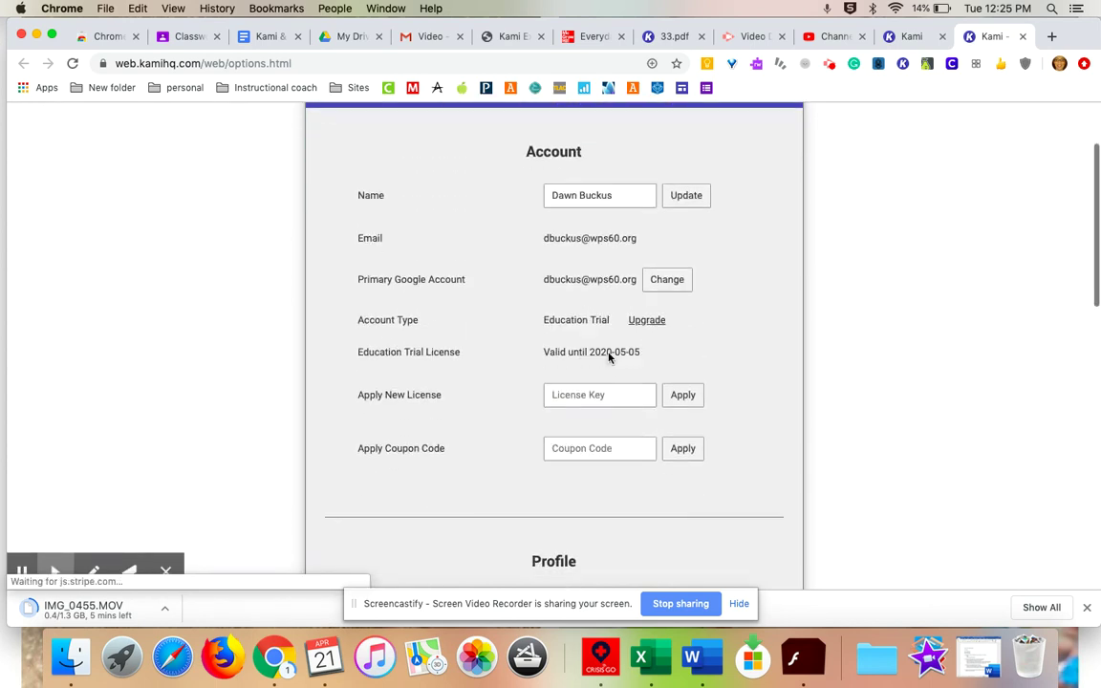
pyautogui.scroll(-8, 608, 357)
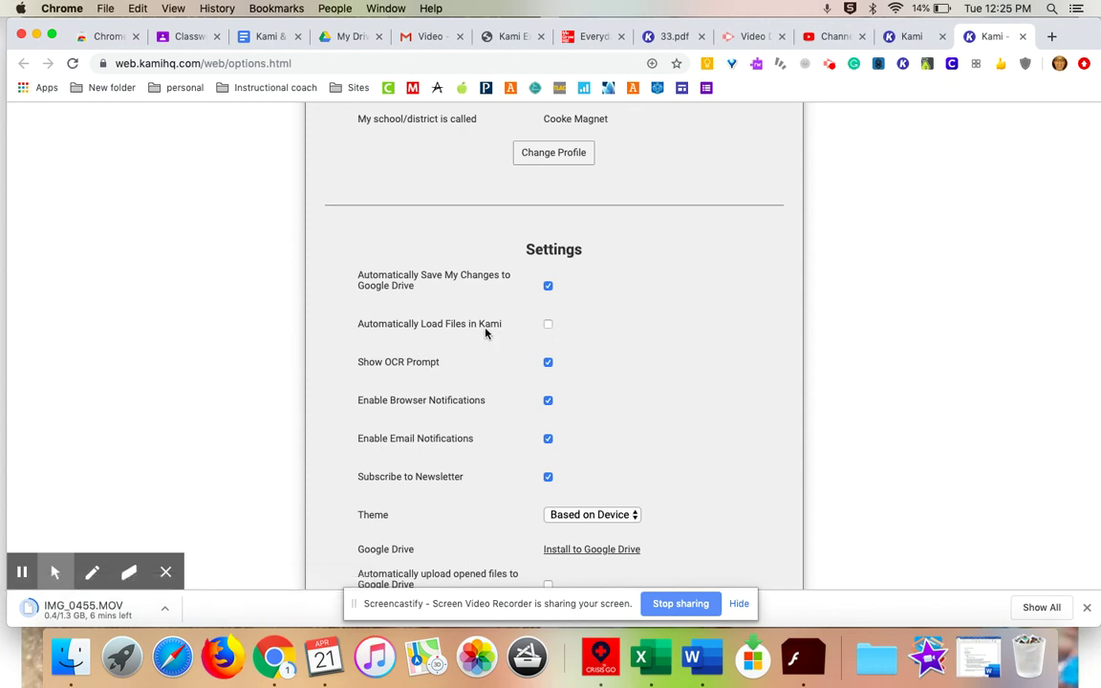
pyautogui.click(549, 326)
# Step: Close the Kami settings tab and switch to the My Drive tab
pyautogui.scroll(-3, 631, 371)
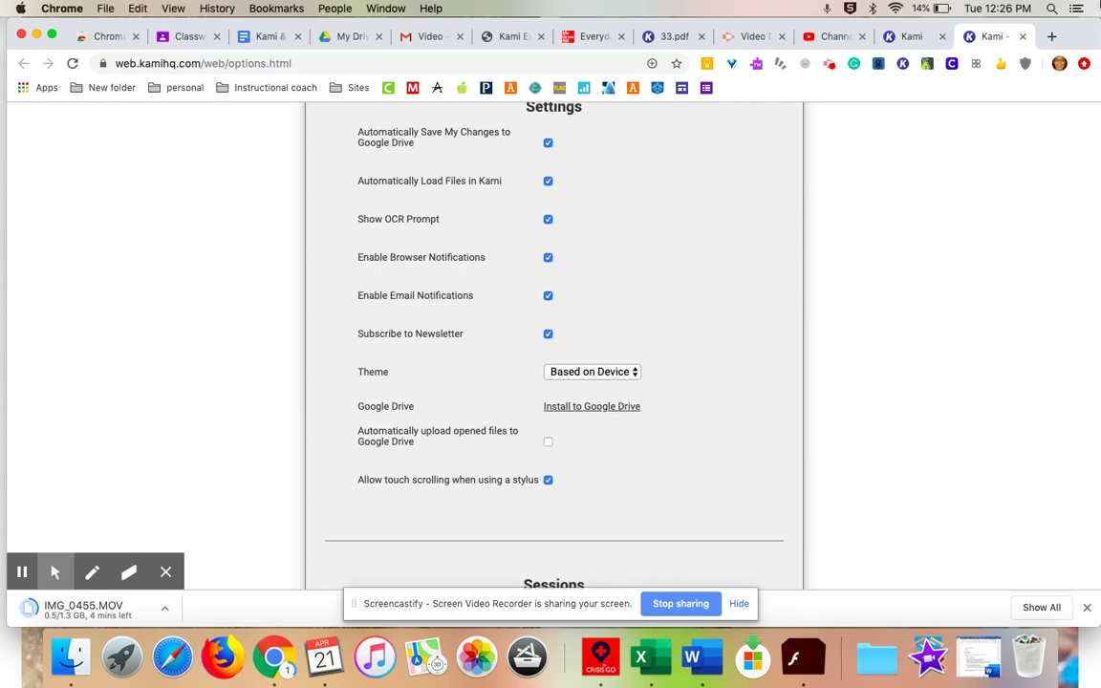
pyautogui.click(1025, 39)
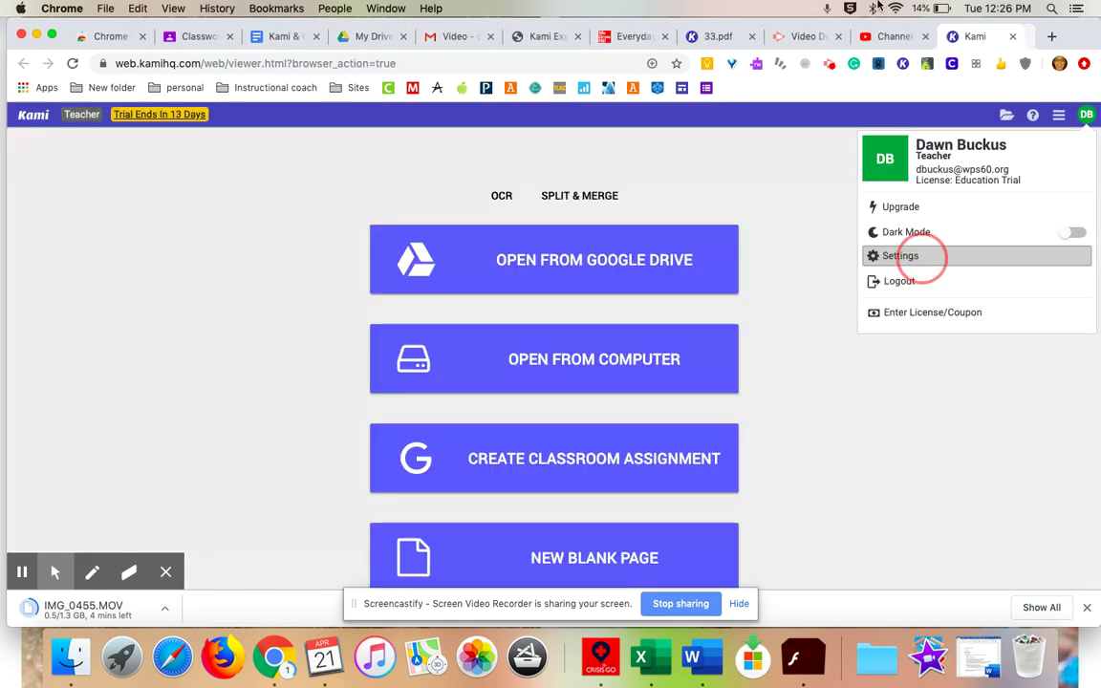
pyautogui.click(377, 38)
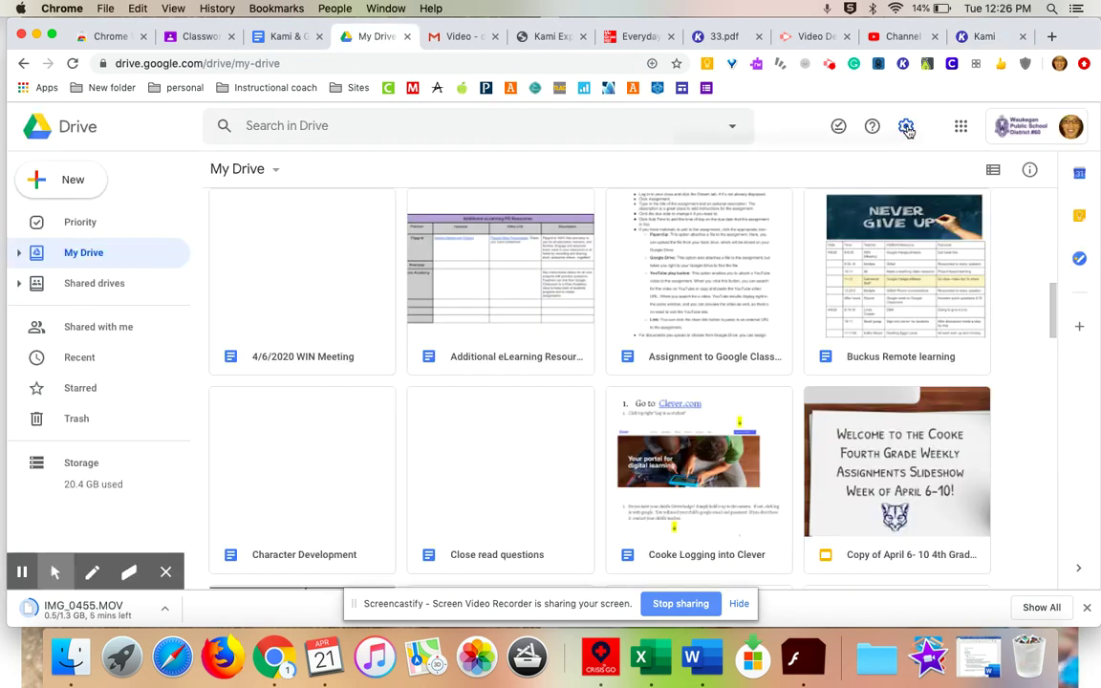
# Step: Confirm Annotate with Kami has 'Use by default' checked in Drive's Manage Apps settings
pyautogui.click(906, 128)
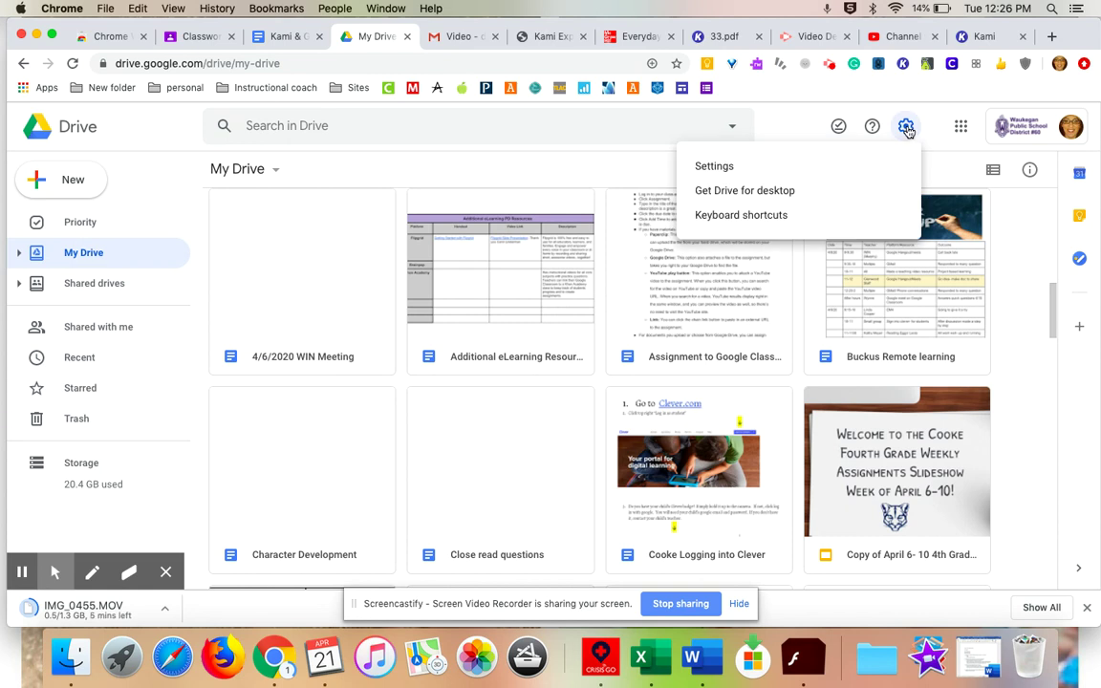
pyautogui.click(818, 167)
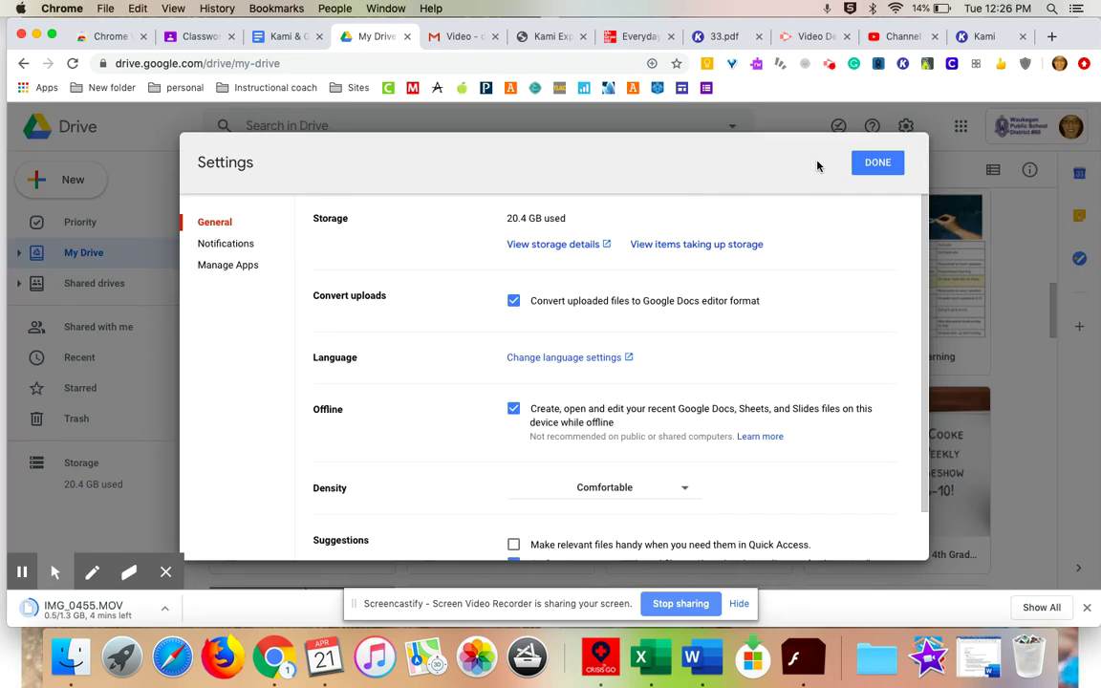
pyautogui.click(236, 270)
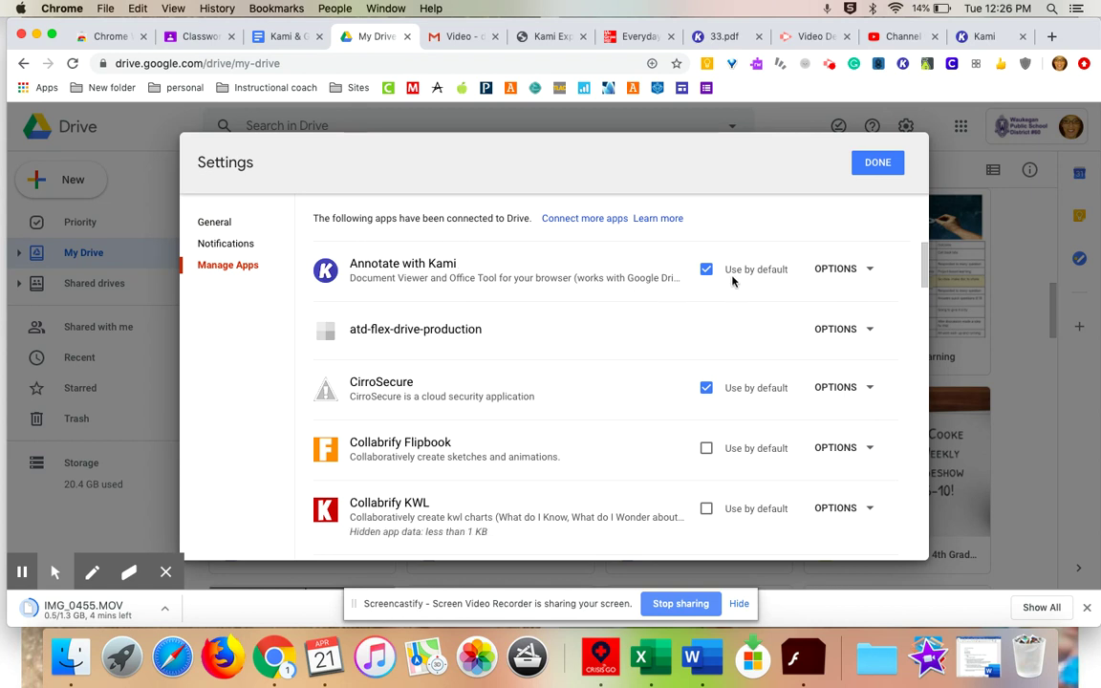
pyautogui.click(884, 164)
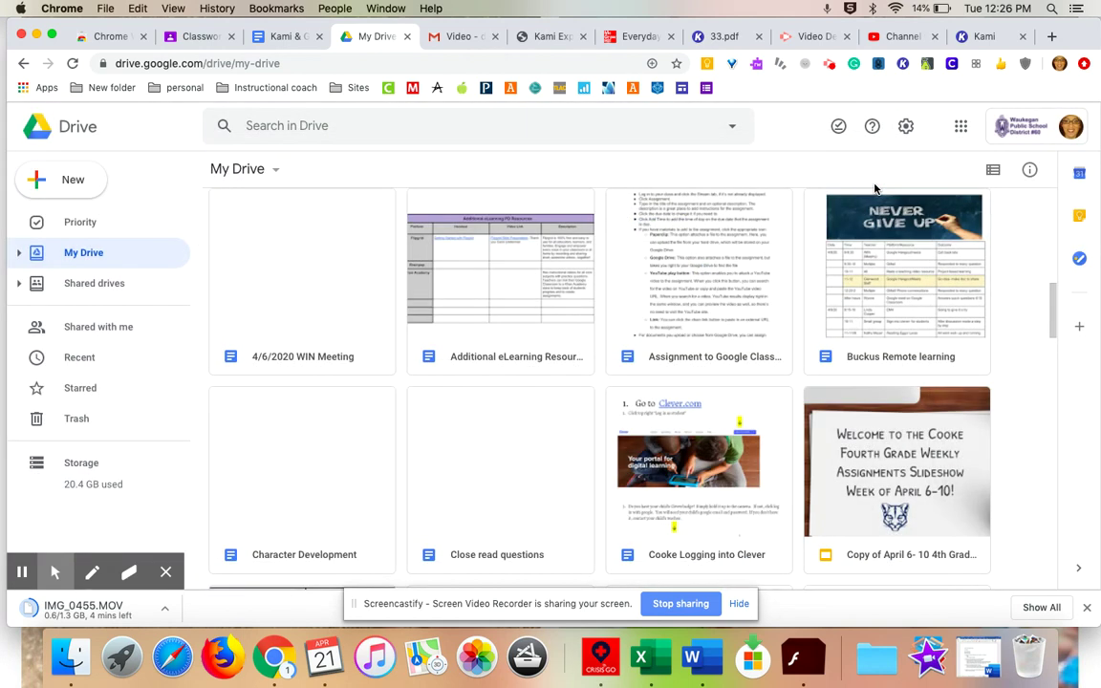
# Step: Start a Kami assignment for Remote Learning Lessons from the Classwork page's Create menu
pyautogui.click(200, 37)
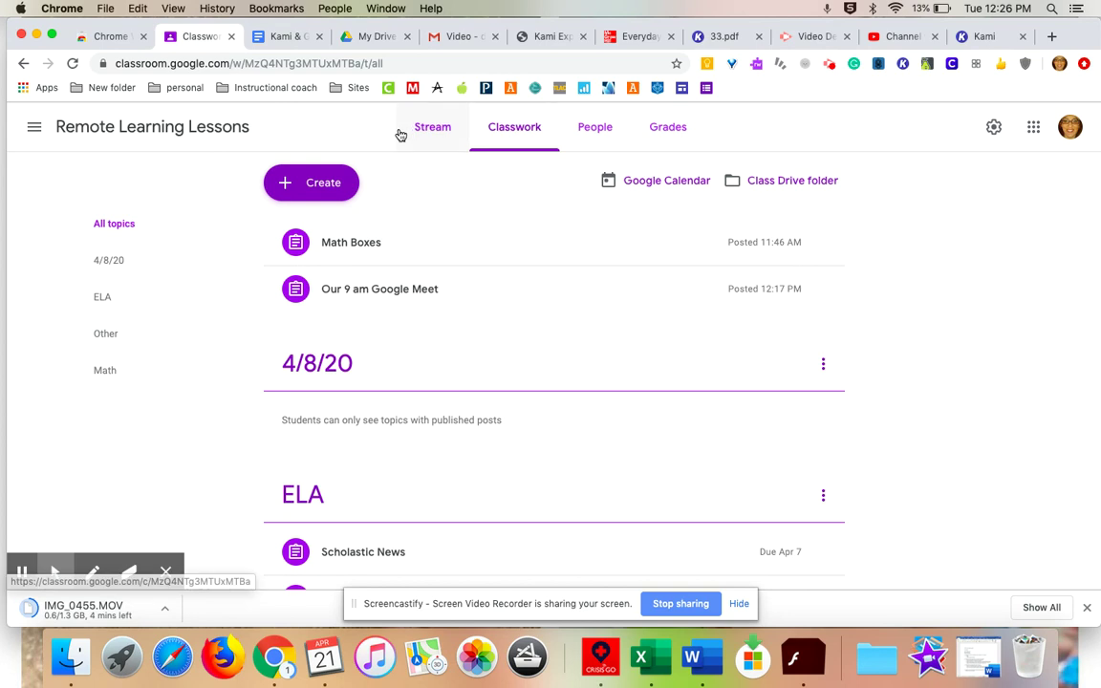
pyautogui.click(307, 183)
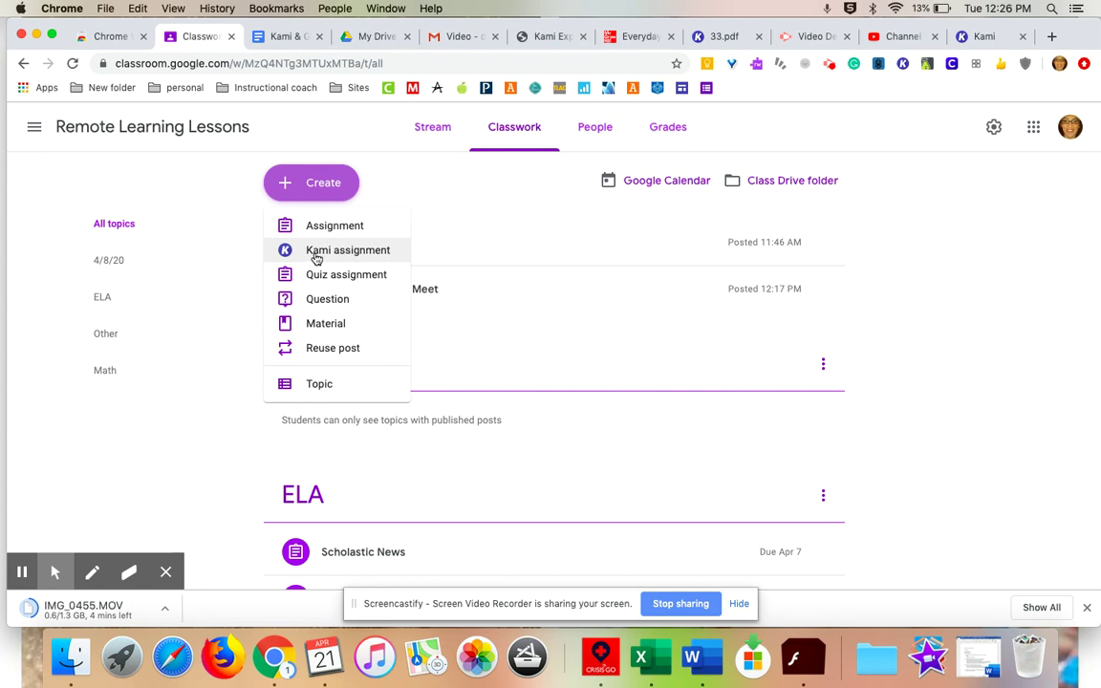
pyautogui.click(371, 255)
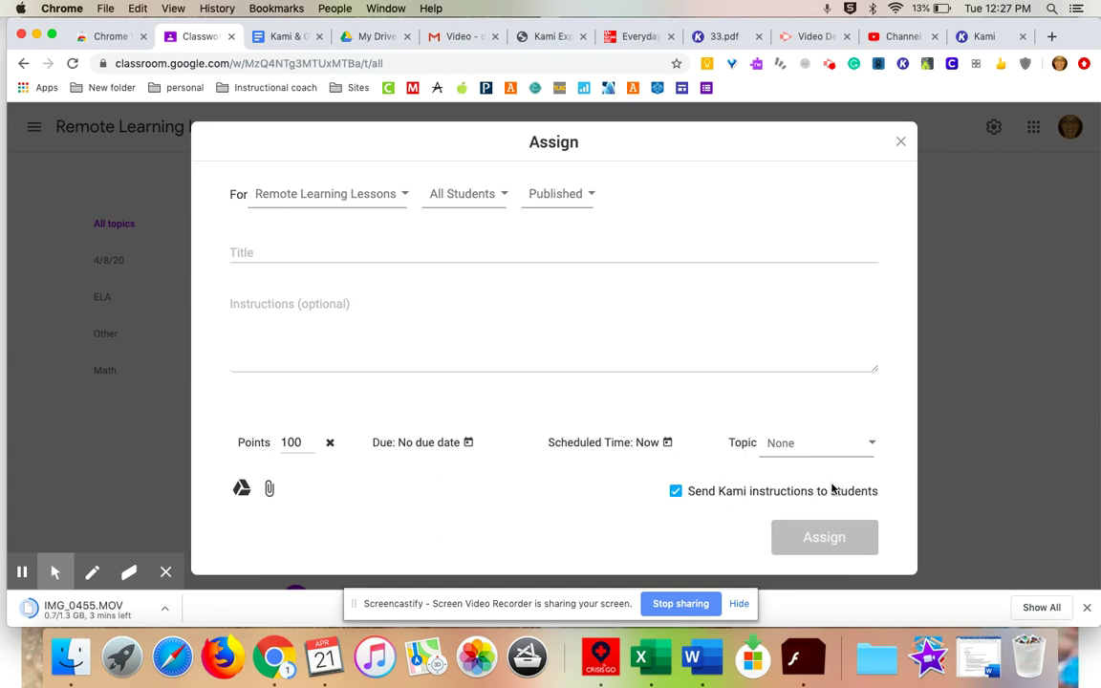
pyautogui.click(677, 491)
# Step: Keep Kami instructions sent to students and title the assignment 'Math Boxes'
pyautogui.click(675, 491)
pyautogui.click(677, 493)
pyautogui.click(287, 246)
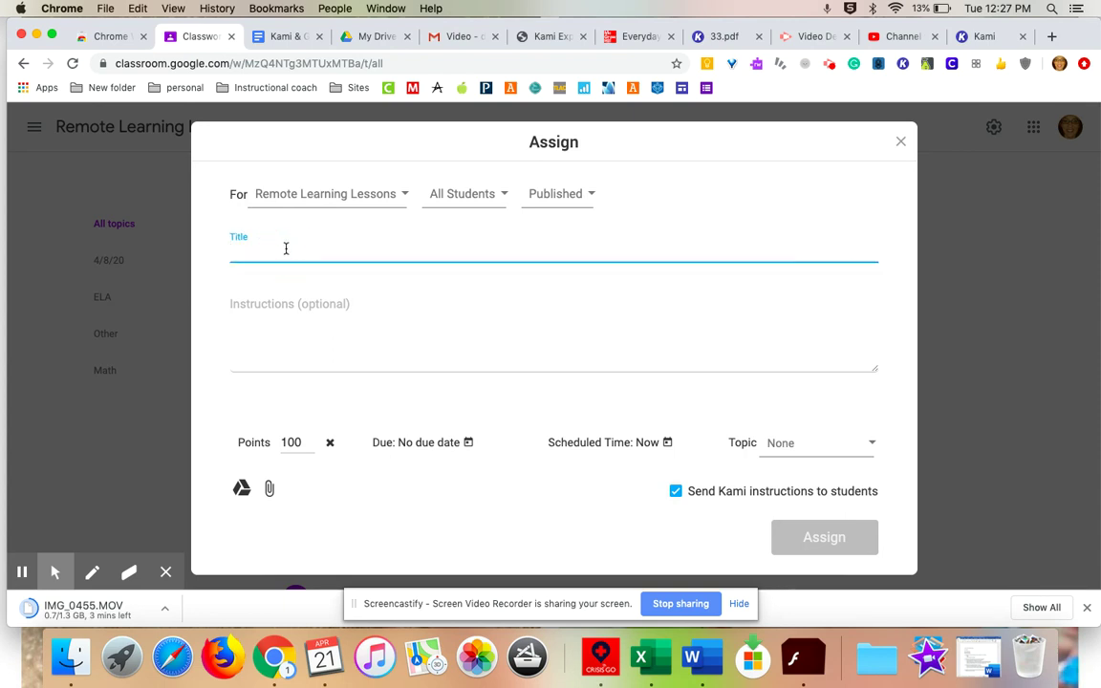
pyautogui.write('Math Boxes')
pyautogui.click(332, 437)
# Step: Make the assignment ungraded and file it under the Math topic
pyautogui.click(332, 438)
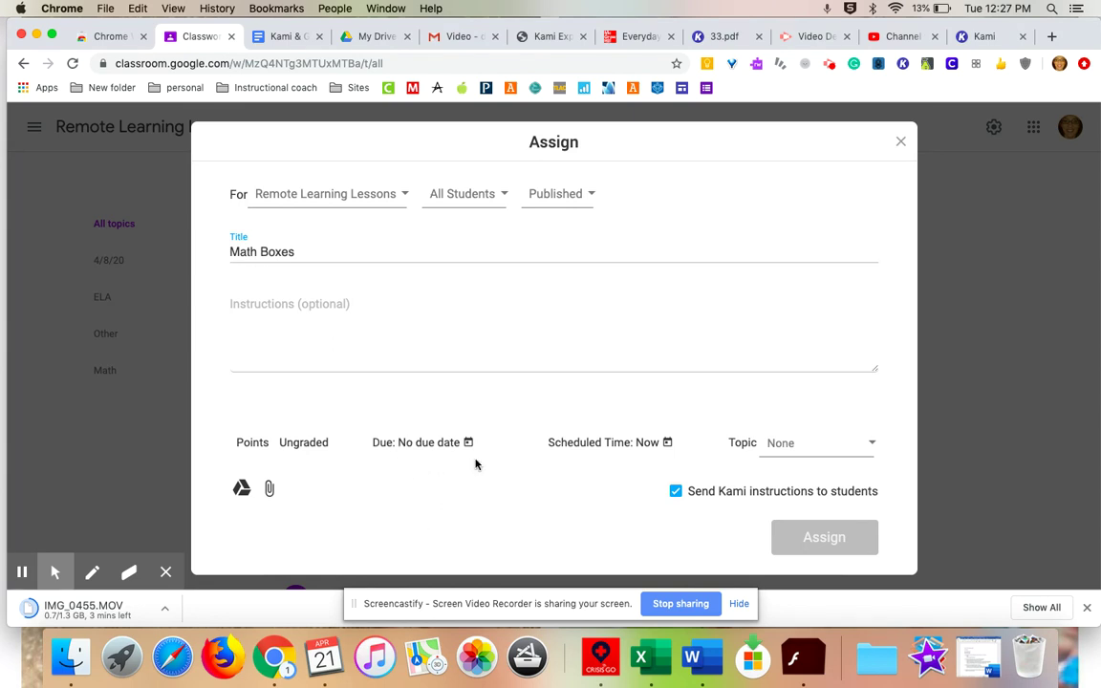
pyautogui.click(826, 447)
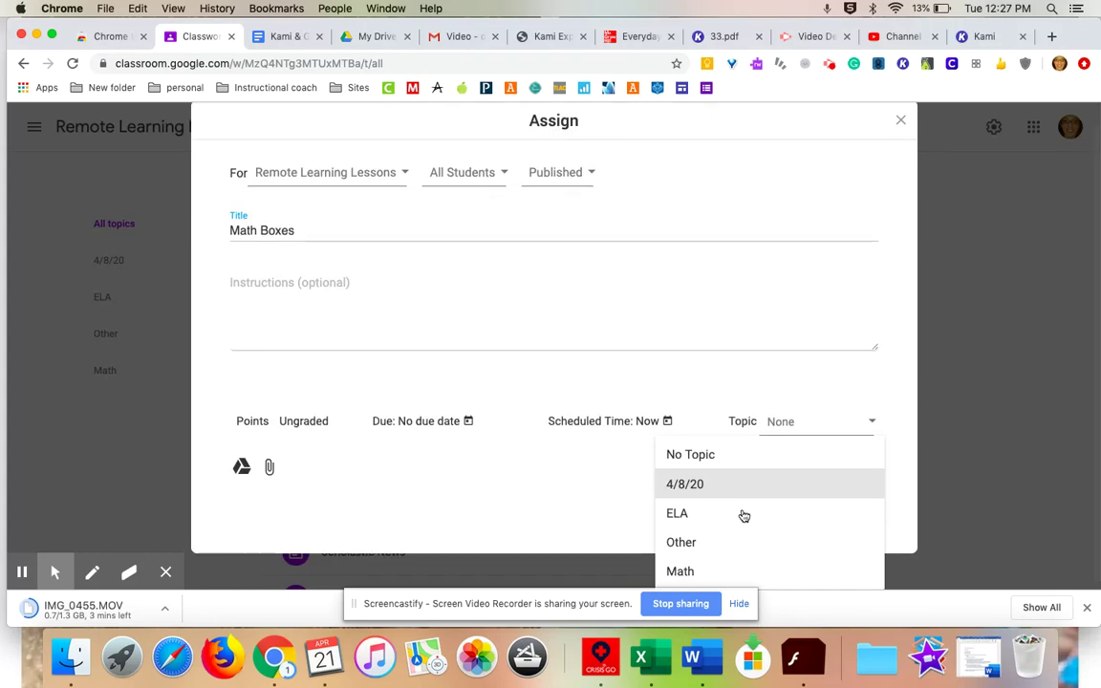
pyautogui.click(724, 571)
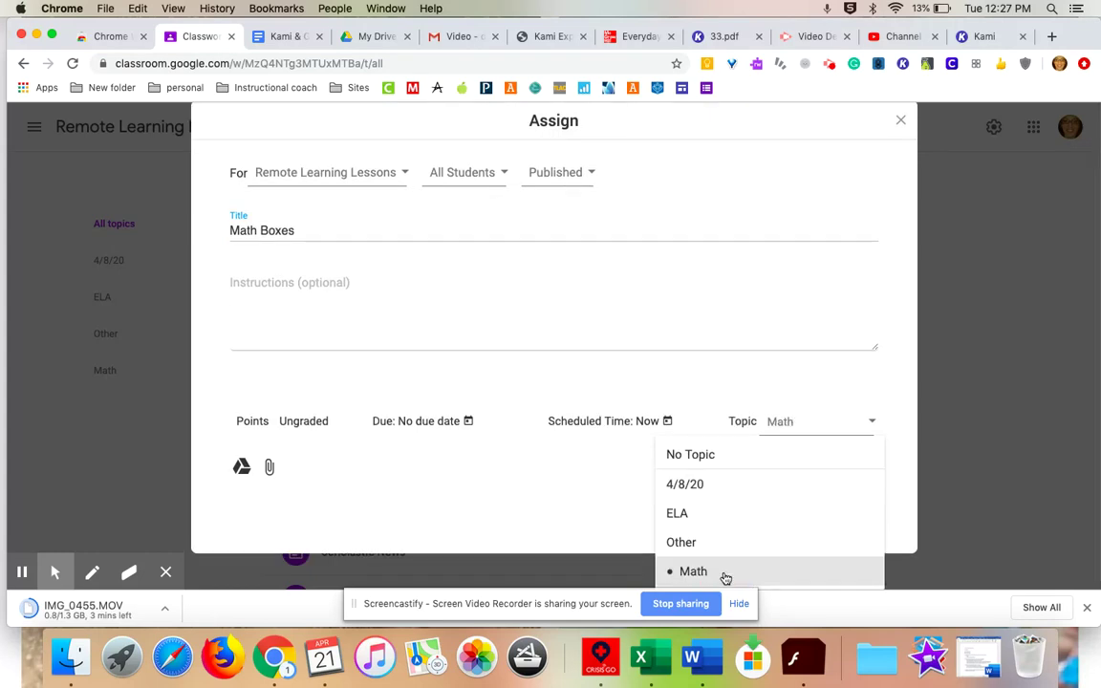
pyautogui.click(503, 516)
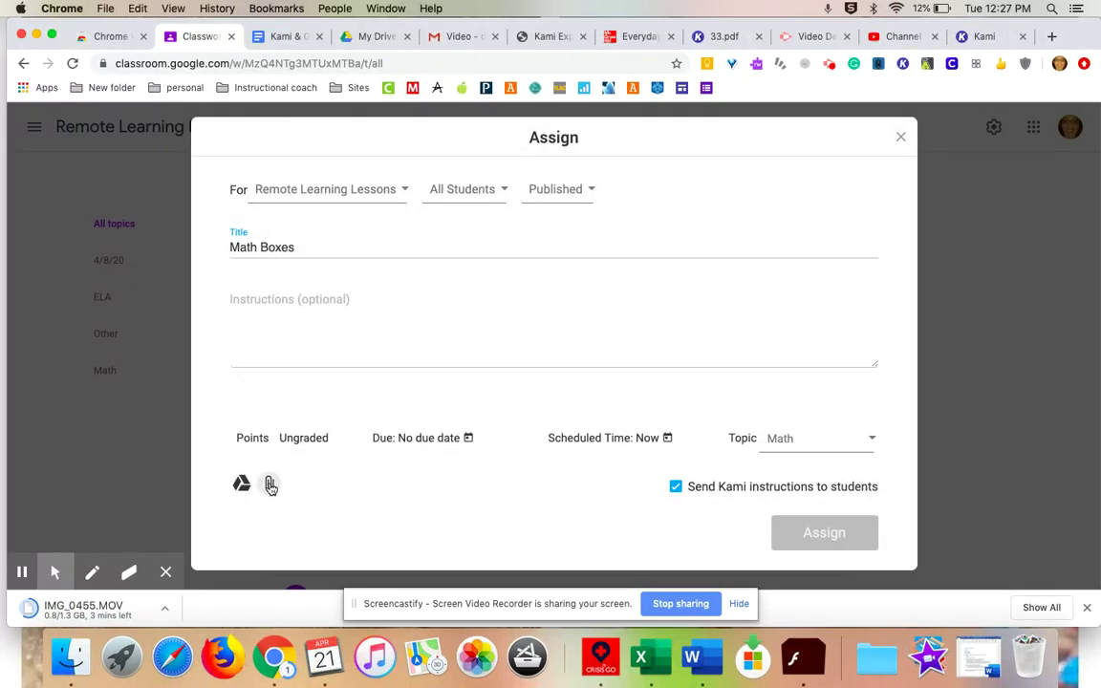
pyautogui.click(271, 487)
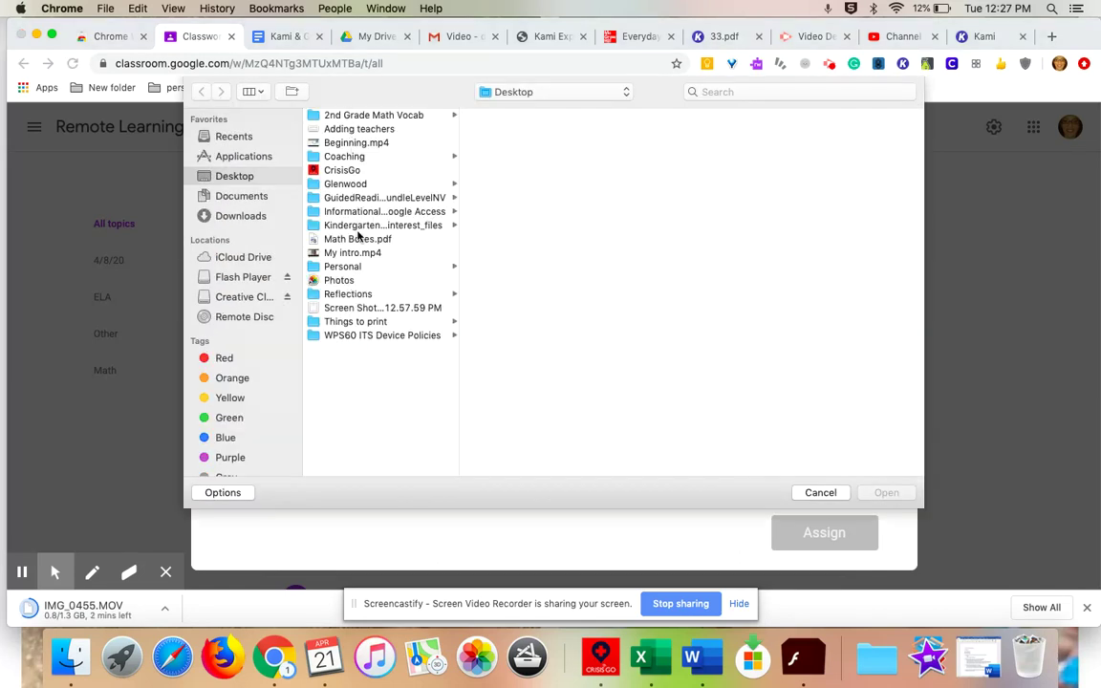
# Step: Select Math Boxes.pdf on the Desktop and attach it to the assignment
pyautogui.click(357, 239)
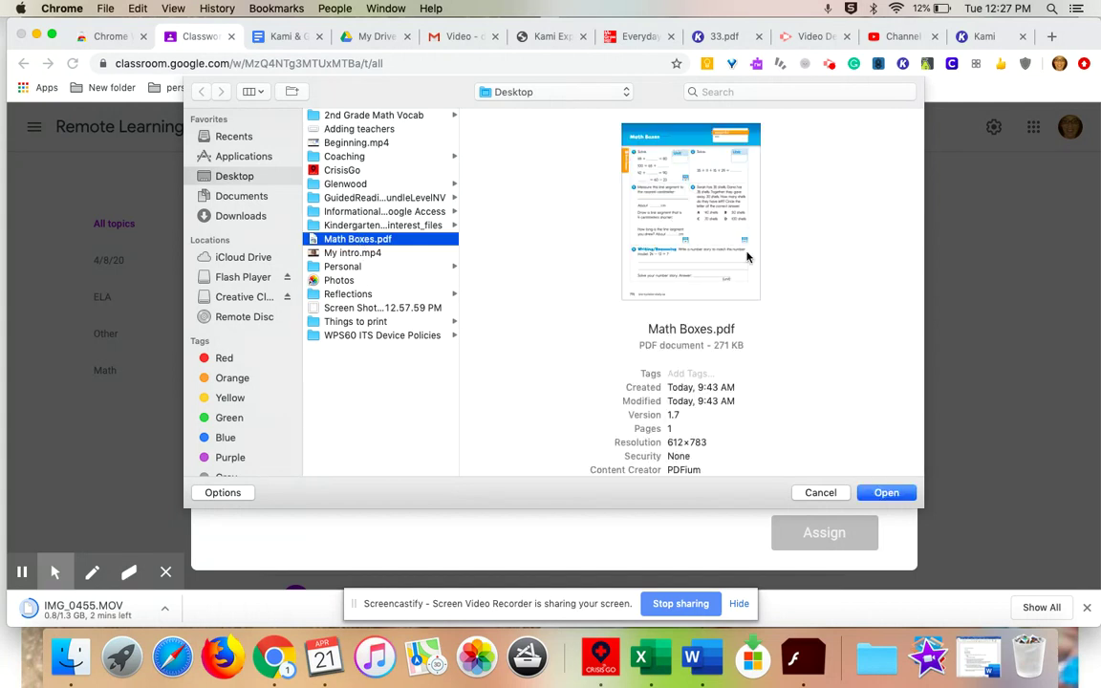
pyautogui.click(887, 492)
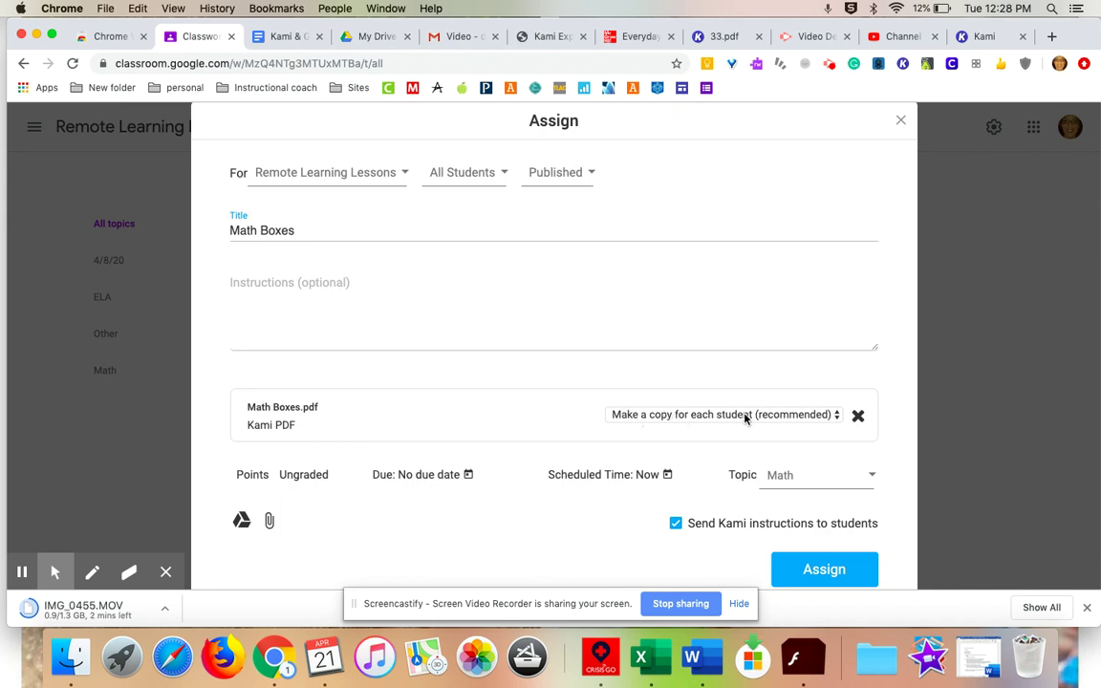
# Step: Assign the Math Boxes assignment from the bottom of the Assign dialog
pyautogui.scroll(-1, 796, 478)
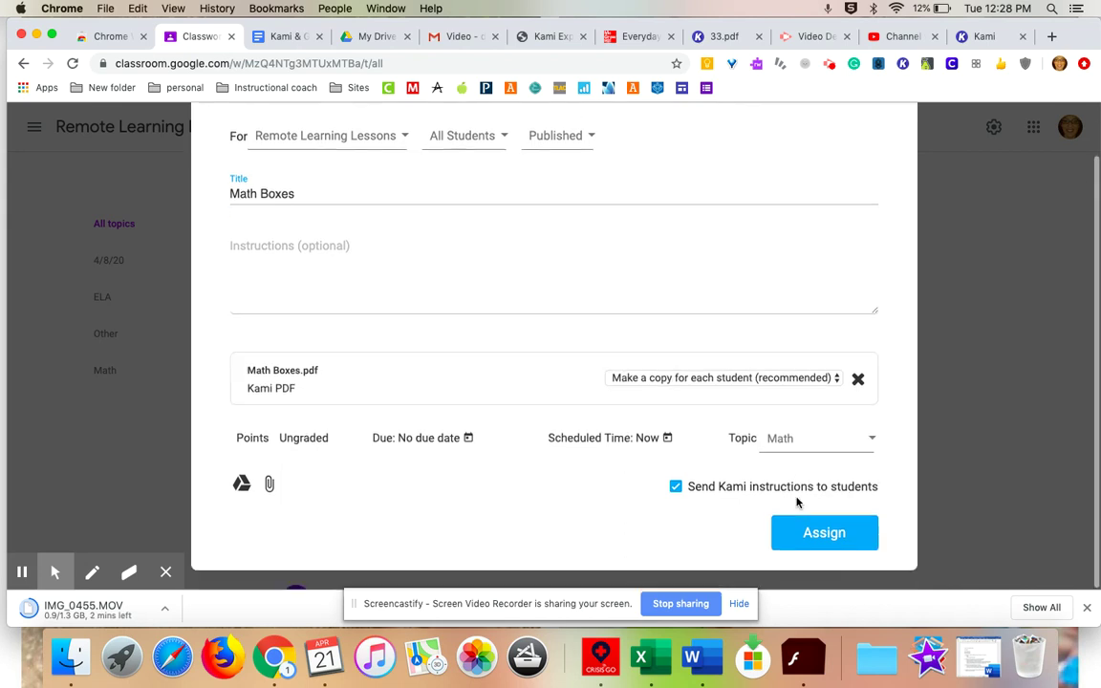
pyautogui.click(828, 534)
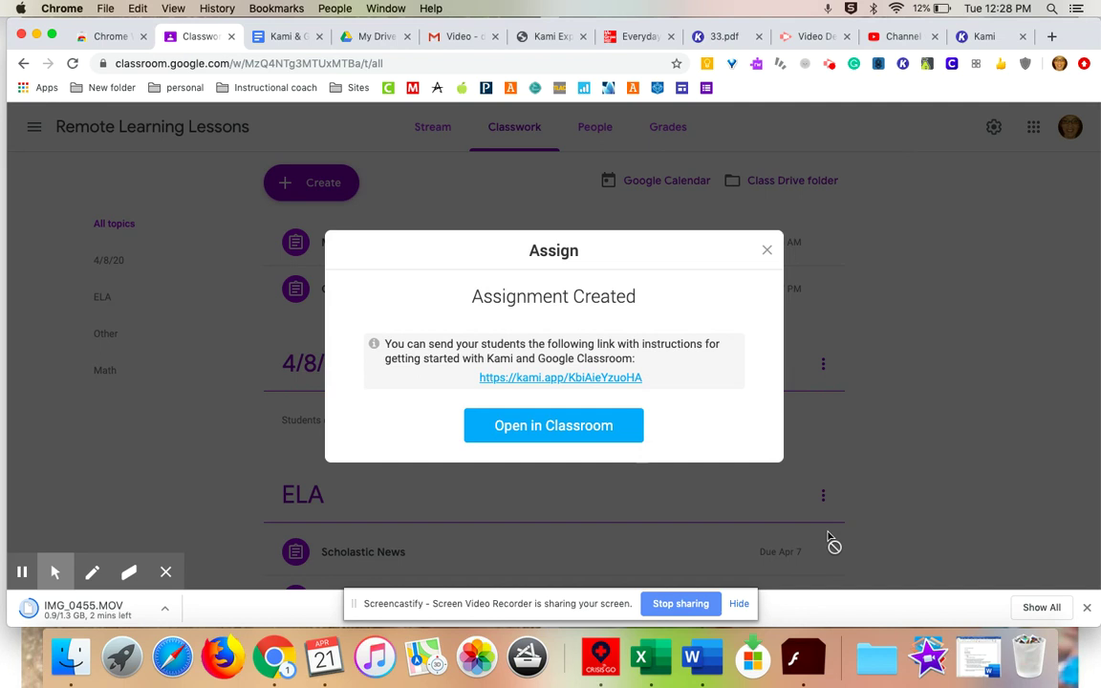
# Step: Open the Math Boxes assignment in Classroom from the Assignment Created dialog
pyautogui.click(571, 431)
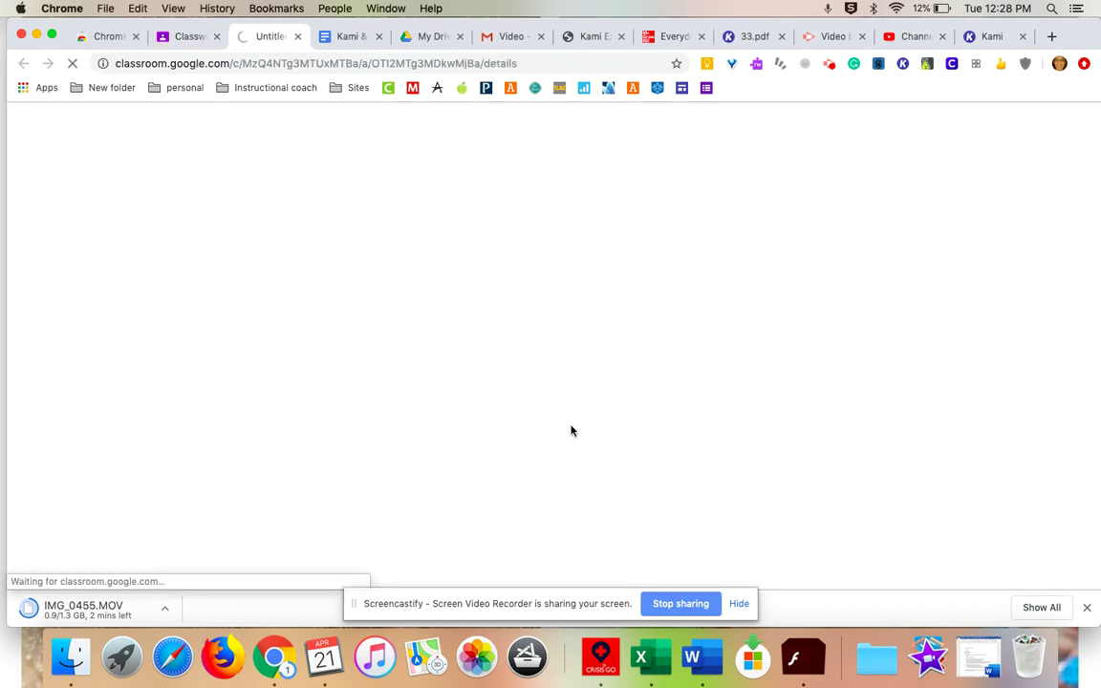